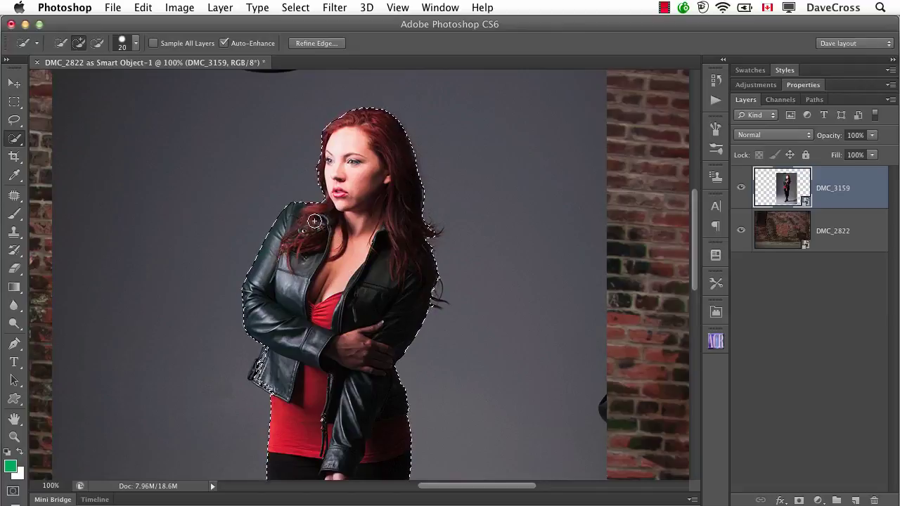
Correct the selection around the jacket's lower hem flap with the Lasso, adding the missed leather and removing the excess background
key("alt")
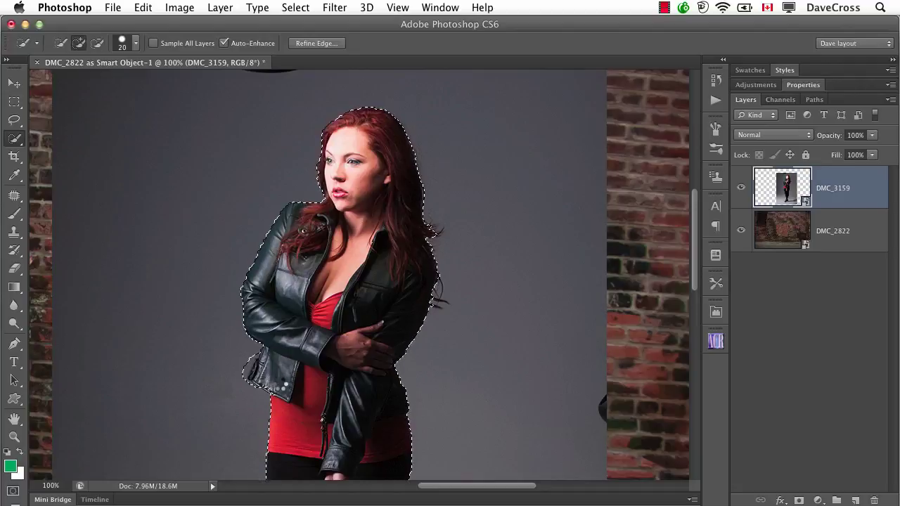
key("alt")
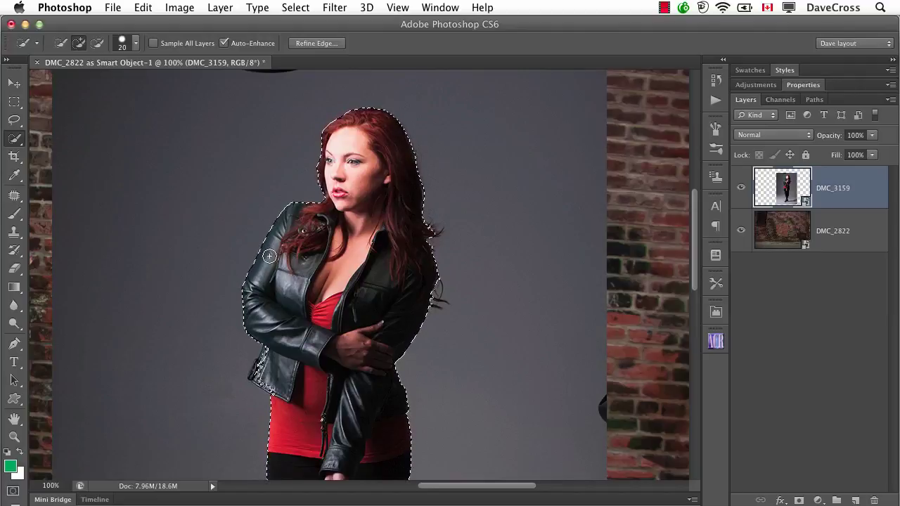
key("super+plus")
left_click_drag(221, 305, 369, 119)
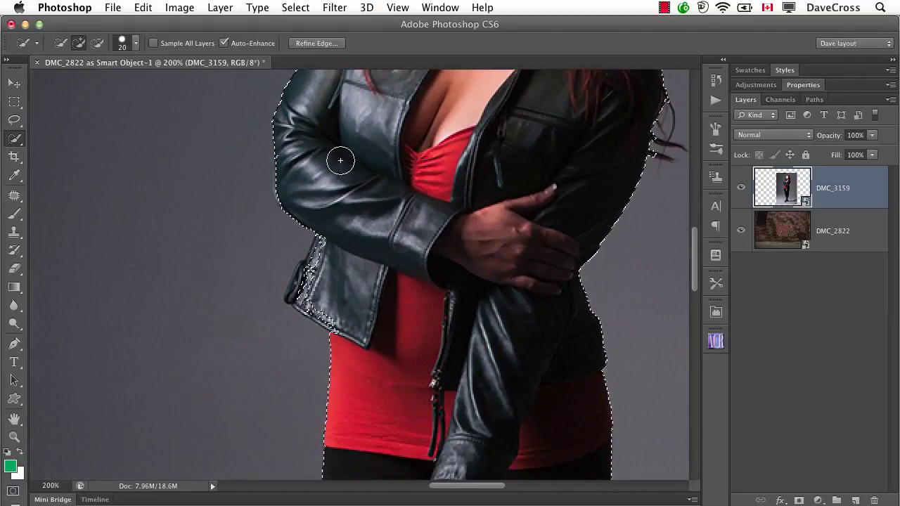
left_click(14, 121)
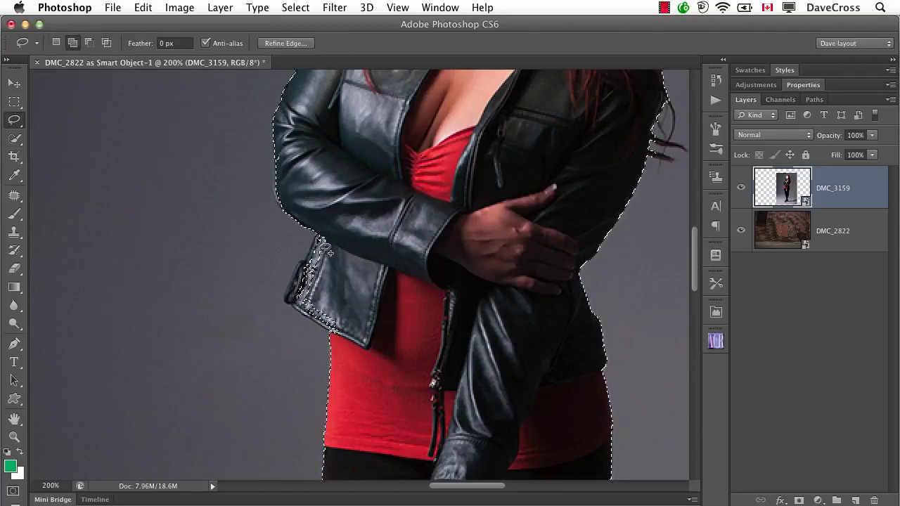
left_click_drag(316, 234, 299, 275)
mouse_move(343, 340)
left_mouse_down()
mouse_move(348, 249)
mouse_move(322, 235)
left_mouse_up()
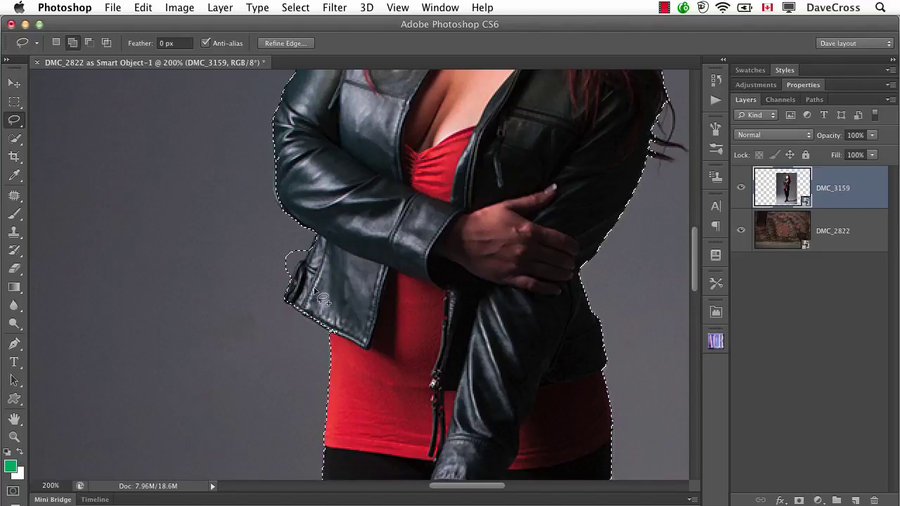
mouse_move(289, 239)
left_mouse_down()
mouse_move(285, 283)
mouse_move(266, 281)
mouse_move(271, 248)
left_mouse_up()
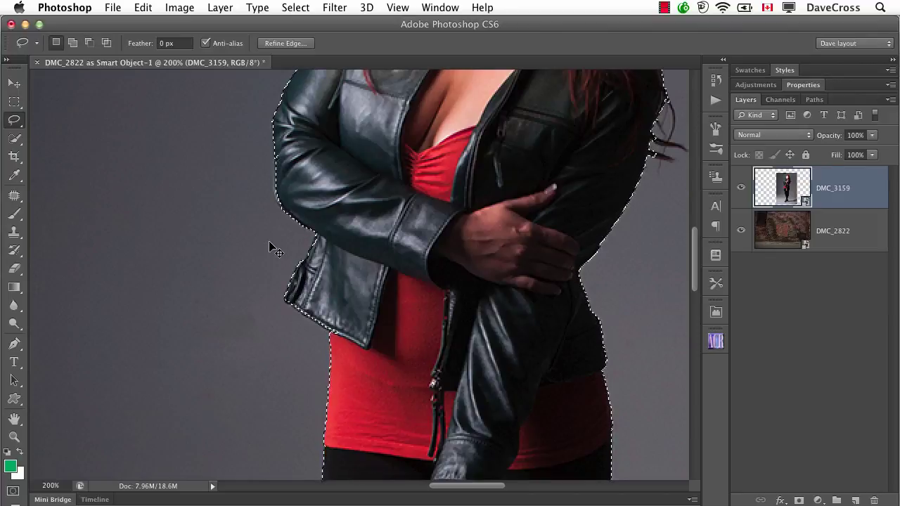
Open Refine Edge for the Quick Selection of the woman and preview the cutout On Layers
key("super+minus")
left_click_drag(364, 204, 319, 247)
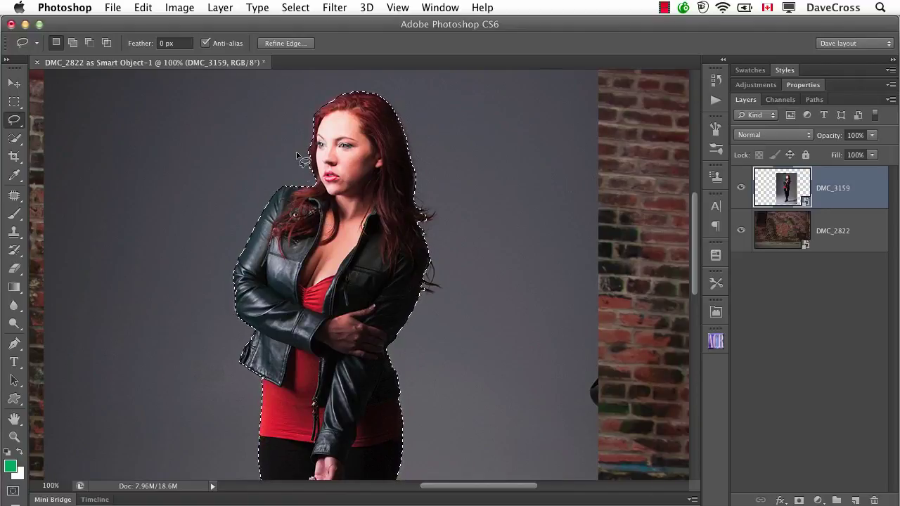
key("w")
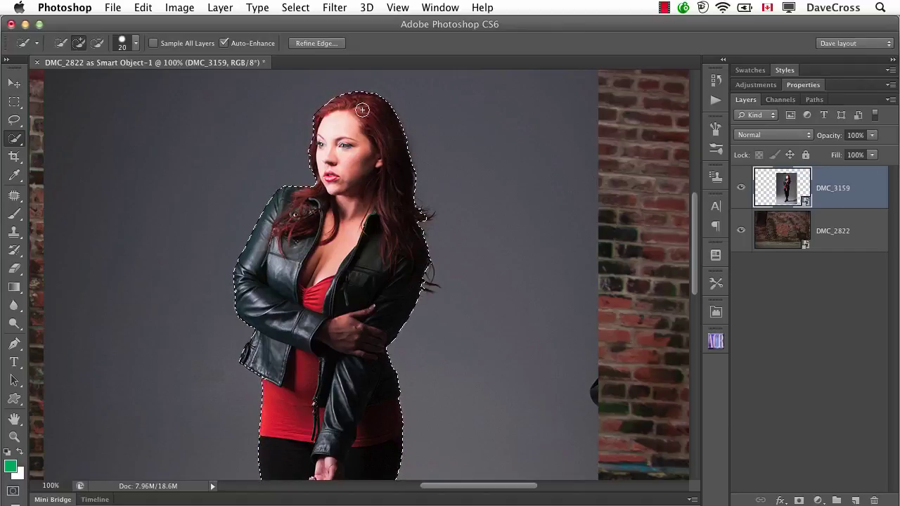
left_click(328, 44)
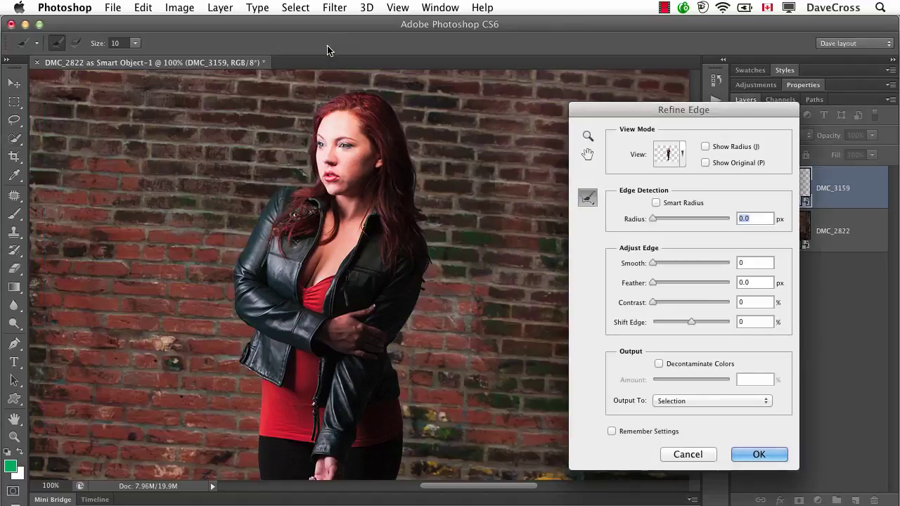
left_click_drag(627, 108, 528, 87)
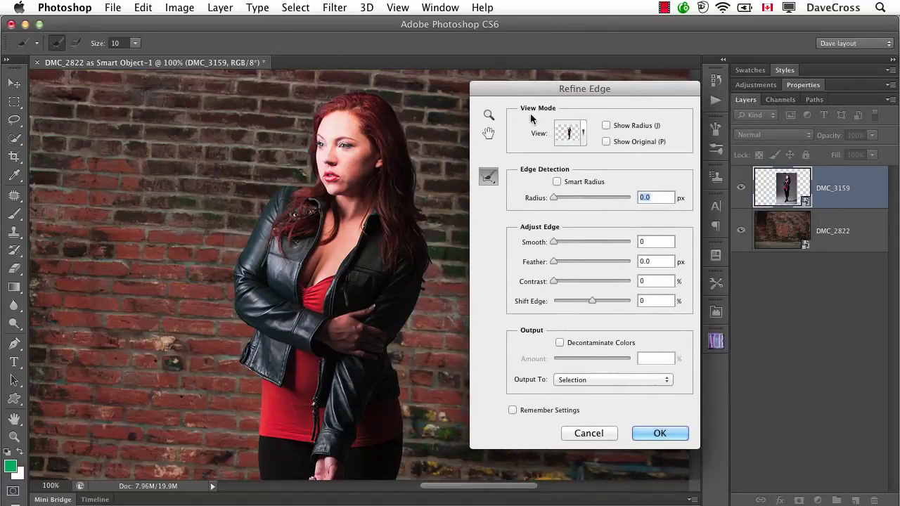
left_click(579, 135)
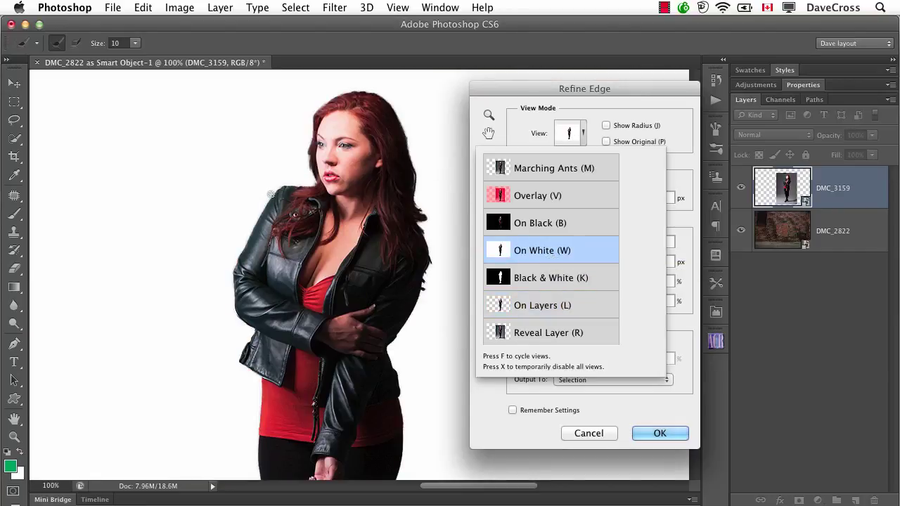
left_click(550, 307)
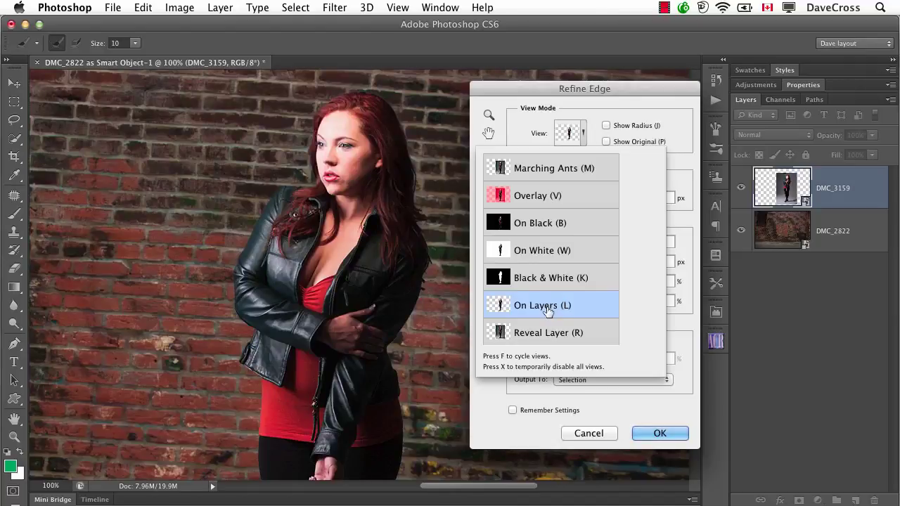
left_click(548, 309)
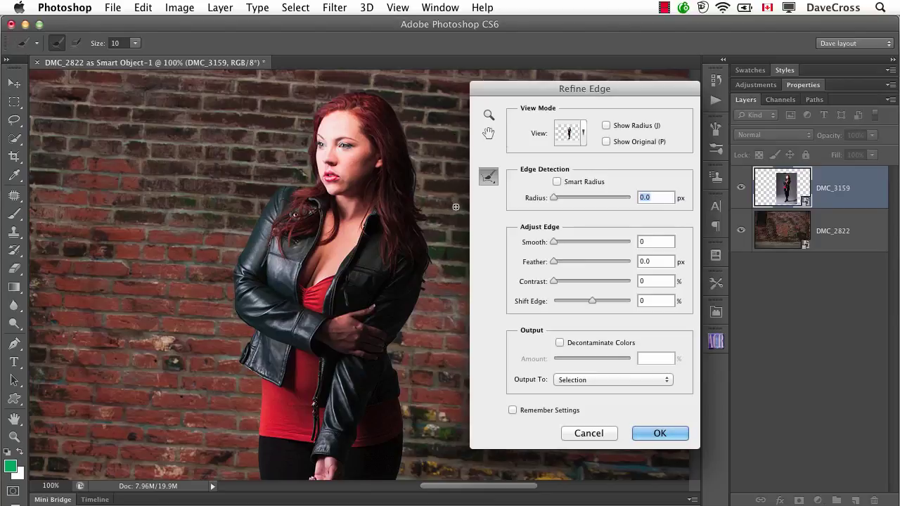
Turn on Smart Radius and set the edge detection radius to 1.5 px, keeping the On Layers view
left_click(558, 182)
left_click_drag(553, 198, 602, 200)
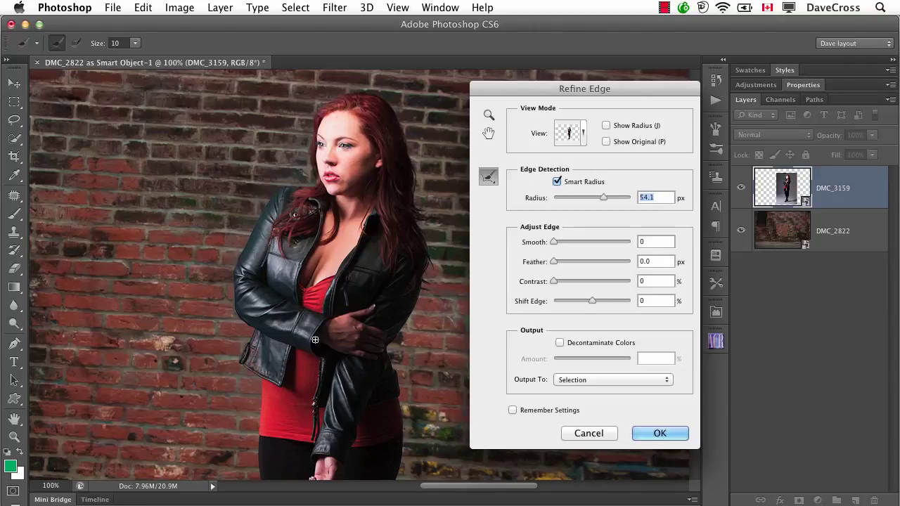
left_click(586, 140)
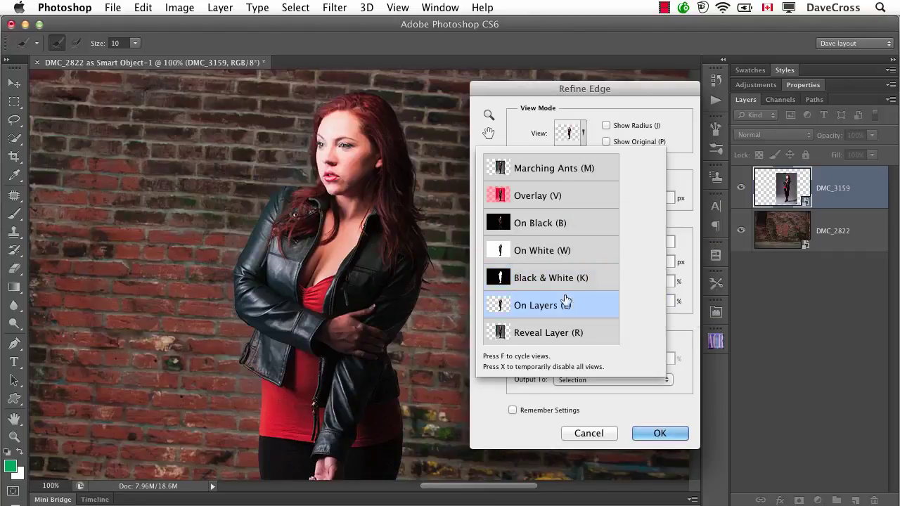
left_click(566, 301)
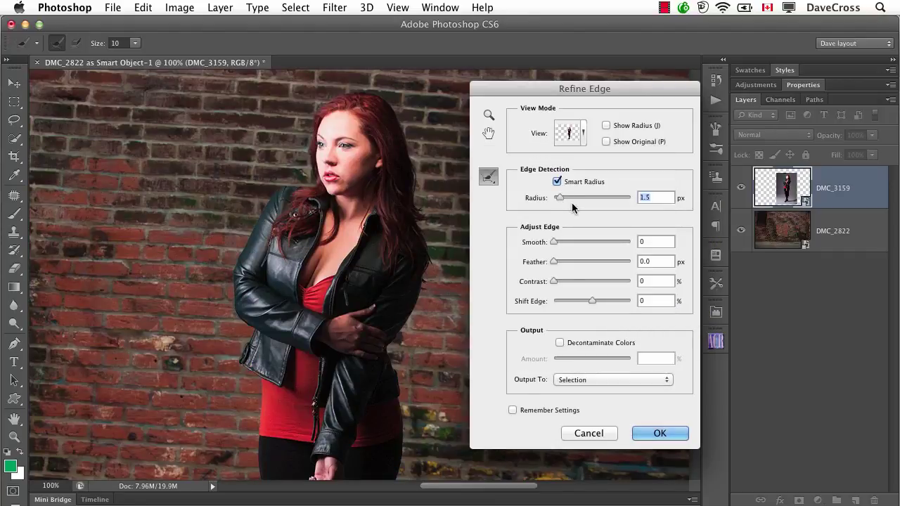
Paint along both sides and the crown of the hair with the Refine Radius Tool to recover the fine strands
left_click(492, 181)
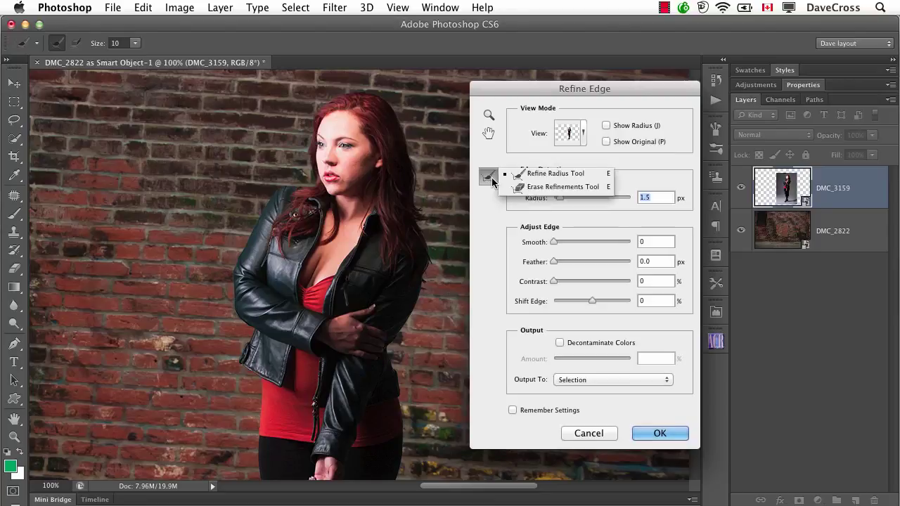
left_click(522, 174)
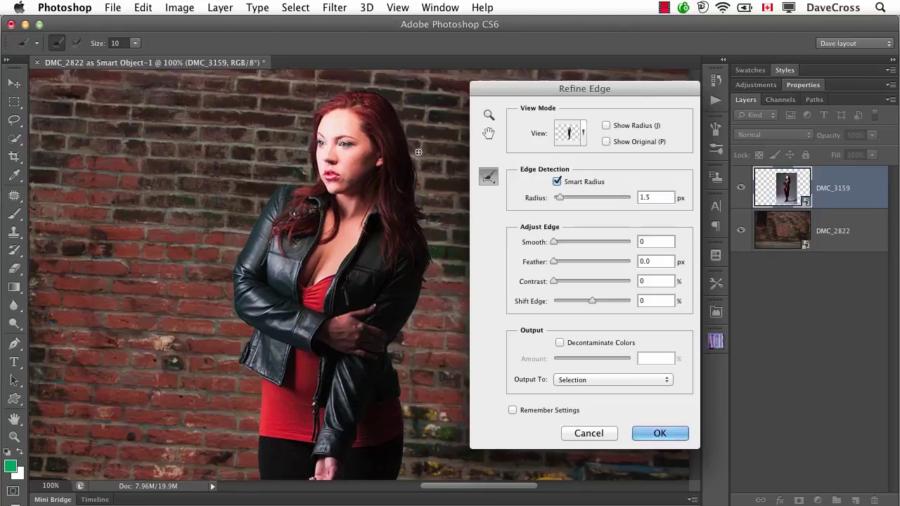
key("super+plus")
left_click_drag(415, 150, 350, 355)
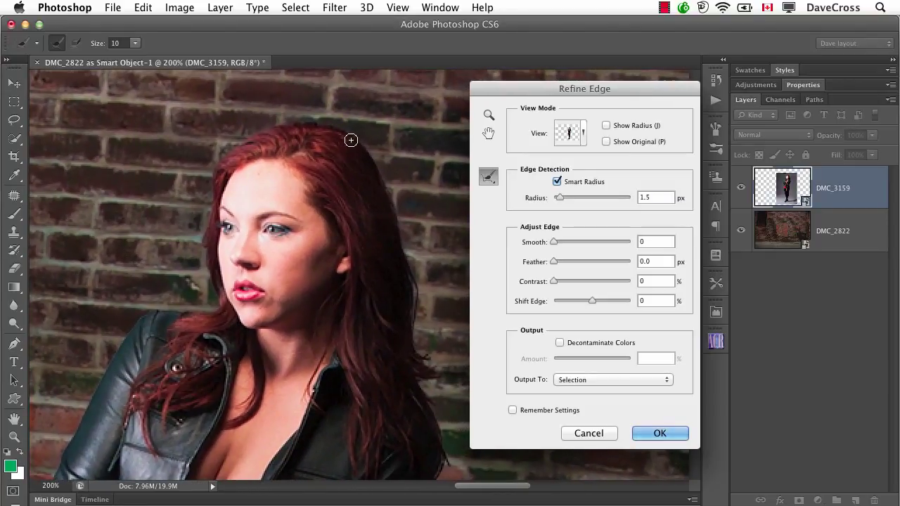
mouse_move(358, 140)
left_mouse_down()
mouse_move(413, 269)
mouse_move(418, 341)
mouse_move(447, 373)
mouse_move(418, 371)
mouse_move(451, 360)
mouse_move(434, 363)
mouse_move(434, 351)
mouse_move(452, 367)
mouse_move(414, 377)
mouse_move(441, 405)
mouse_move(448, 451)
left_mouse_up()
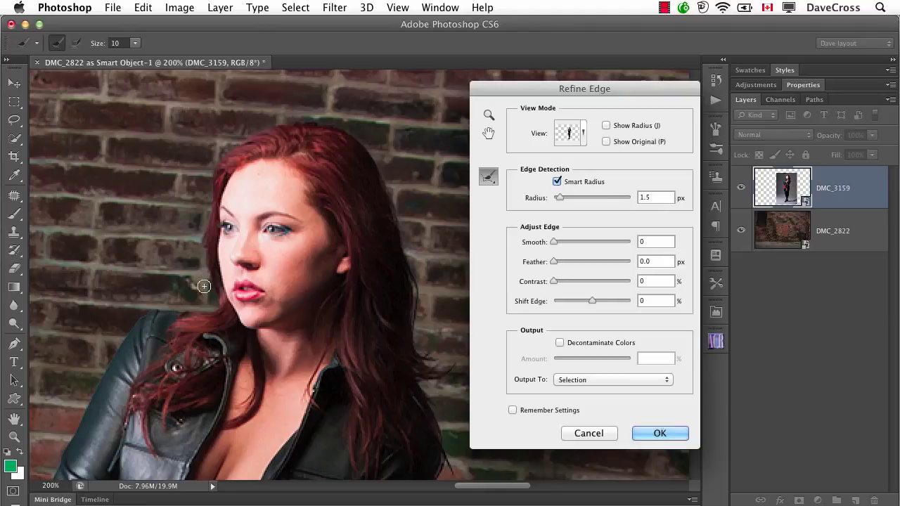
mouse_move(211, 269)
left_mouse_down()
mouse_move(216, 174)
mouse_move(239, 142)
mouse_move(267, 129)
mouse_move(338, 138)
left_mouse_up()
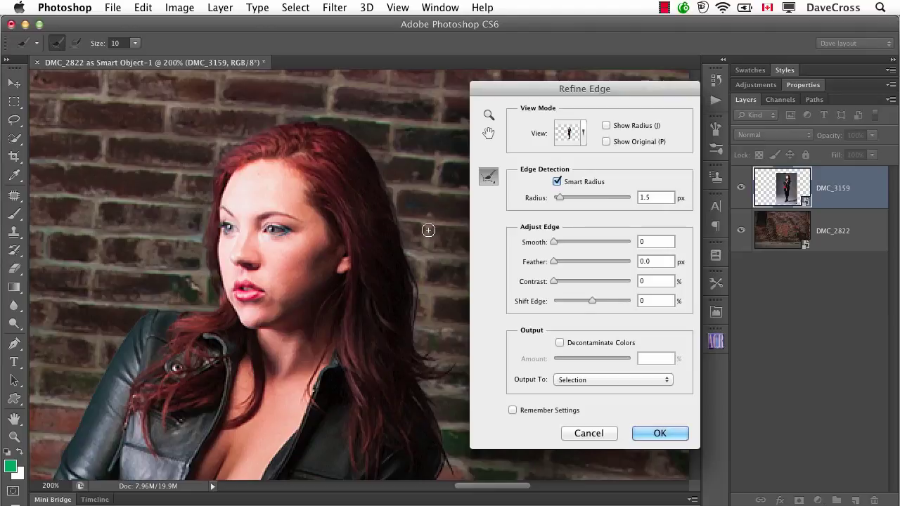
Inspect the refined hair and jacket edges in Black & White view, and return to the On Layers view
scroll(426, 231, "down", 5)
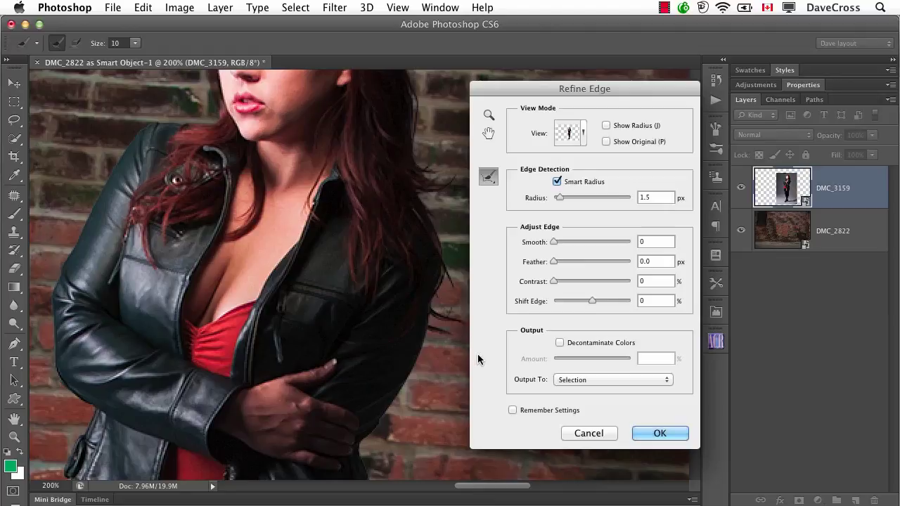
left_click(582, 135)
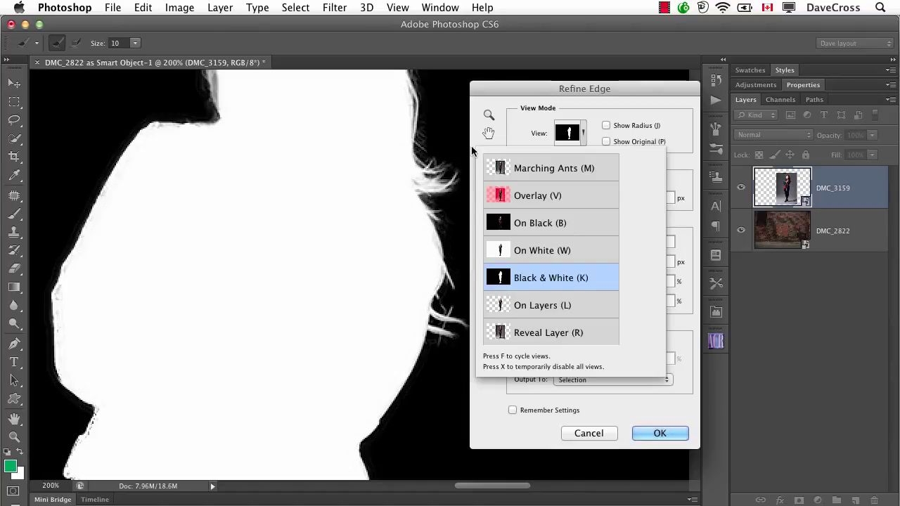
scroll(423, 147, "up", 5)
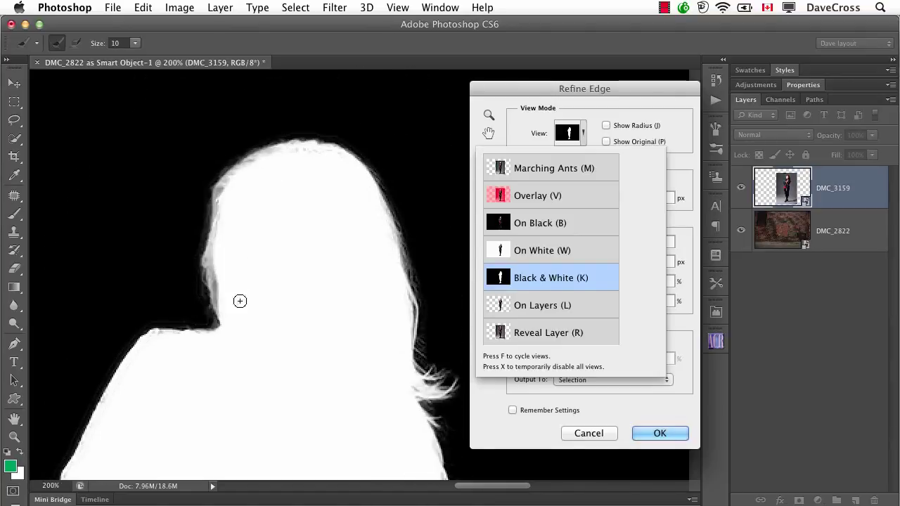
left_click(594, 123)
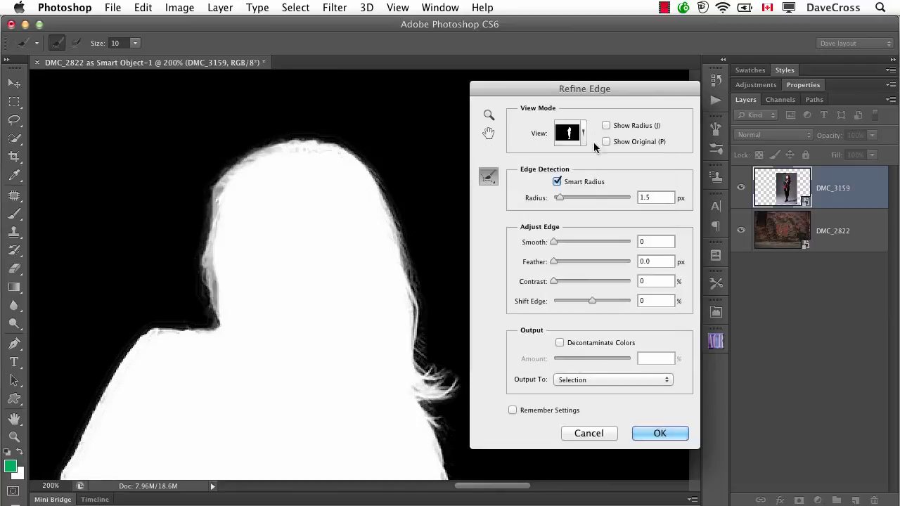
left_click(582, 134)
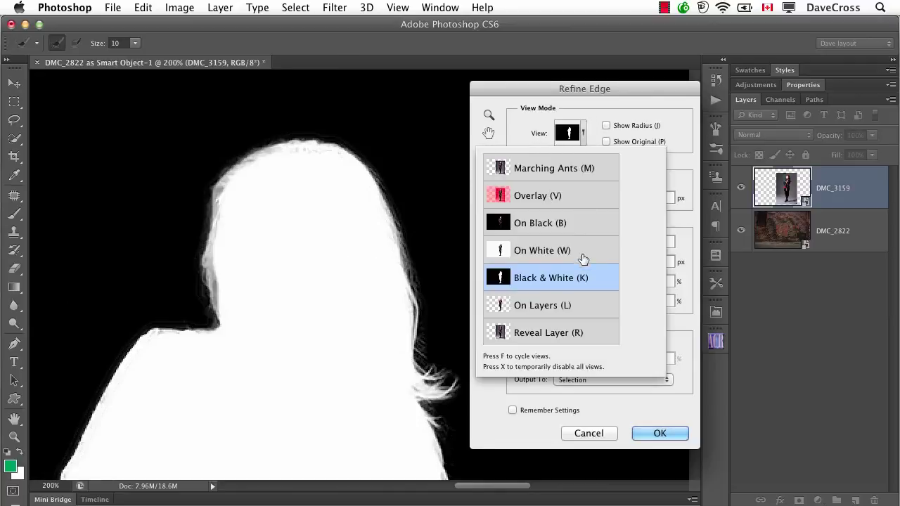
left_click(570, 303)
Brush the Refine Radius Tool along the back boot's outer edge around the ankle to clean up the fringe
scroll(388, 283, "down", 15)
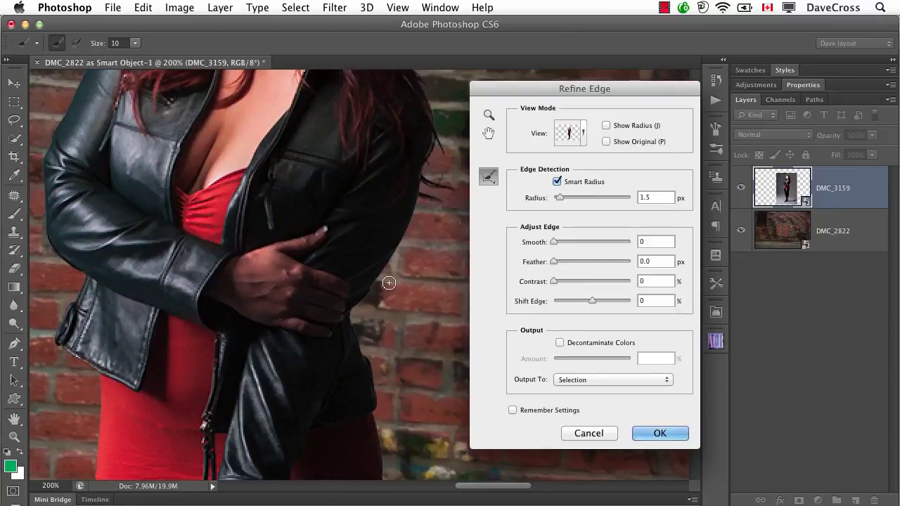
scroll(389, 283, "down", 3)
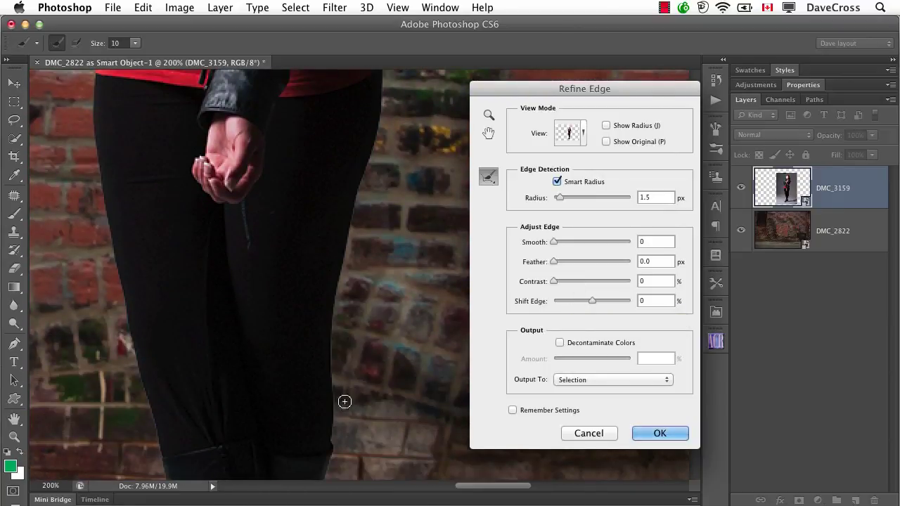
scroll(342, 356, "down", 5)
scroll(343, 356, "down", 6)
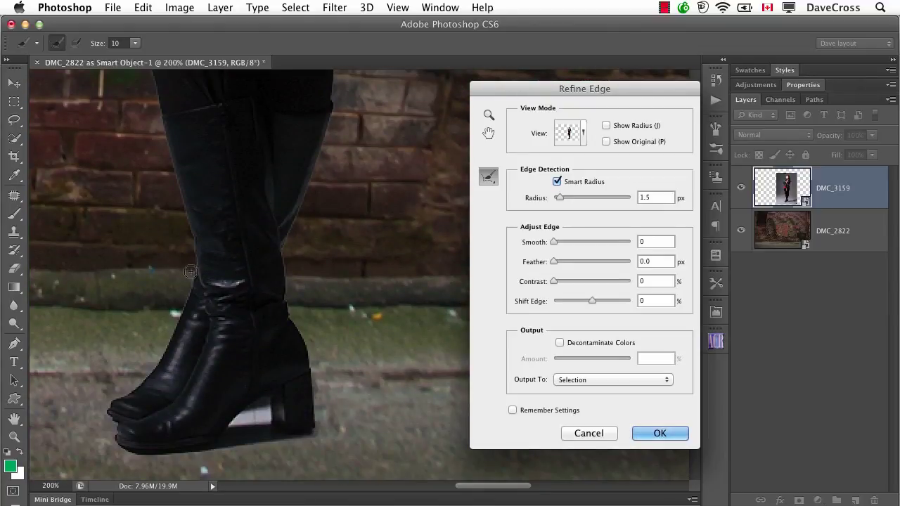
left_click_drag(192, 274, 175, 319)
Set Shift Edge to -22% to contract the selection and choose Layer Mask as the output
left_click_drag(588, 299, 583, 298)
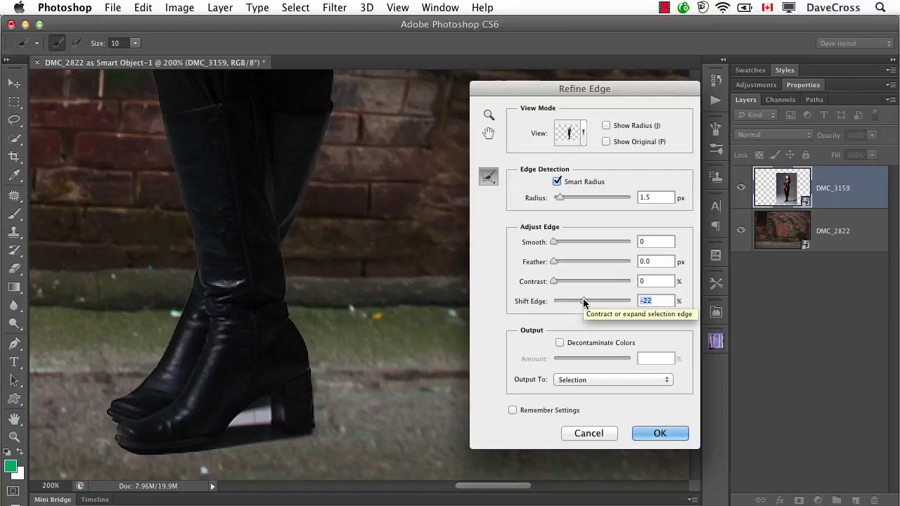
key("super+minus")
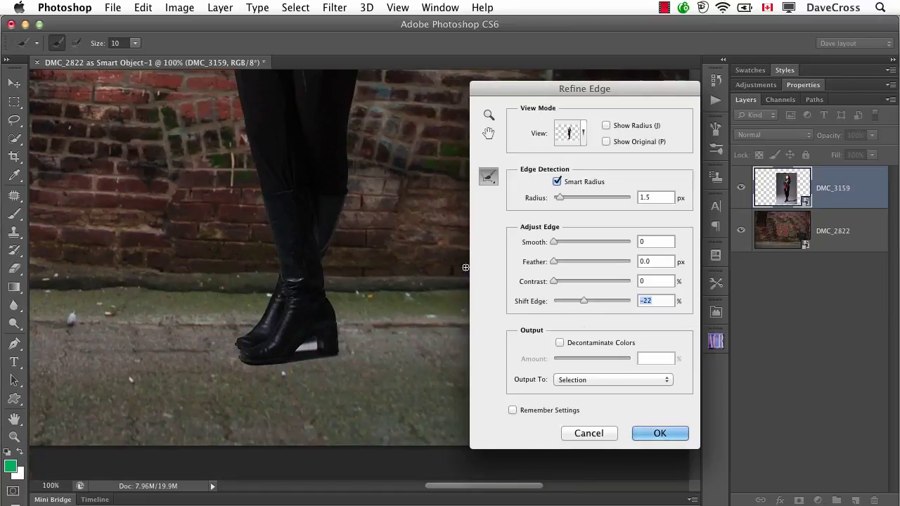
scroll(465, 267, "up", 10)
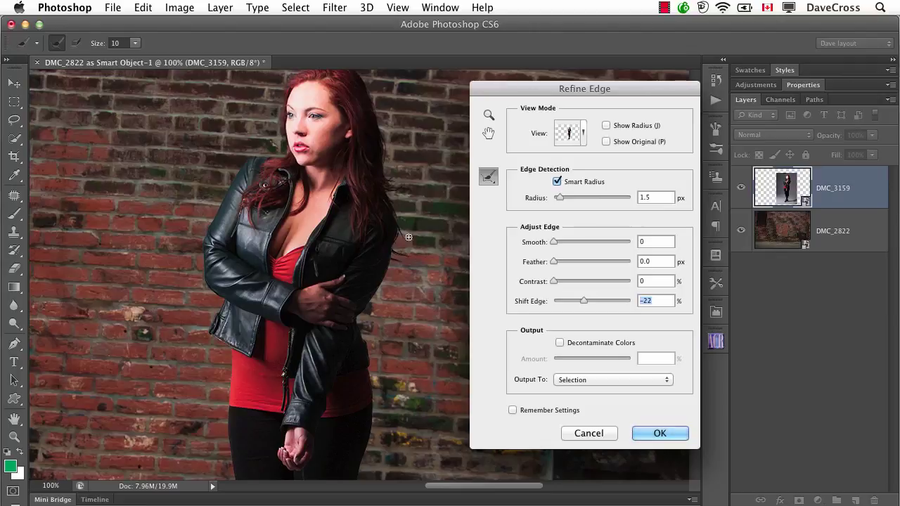
scroll(408, 237, "up", 5)
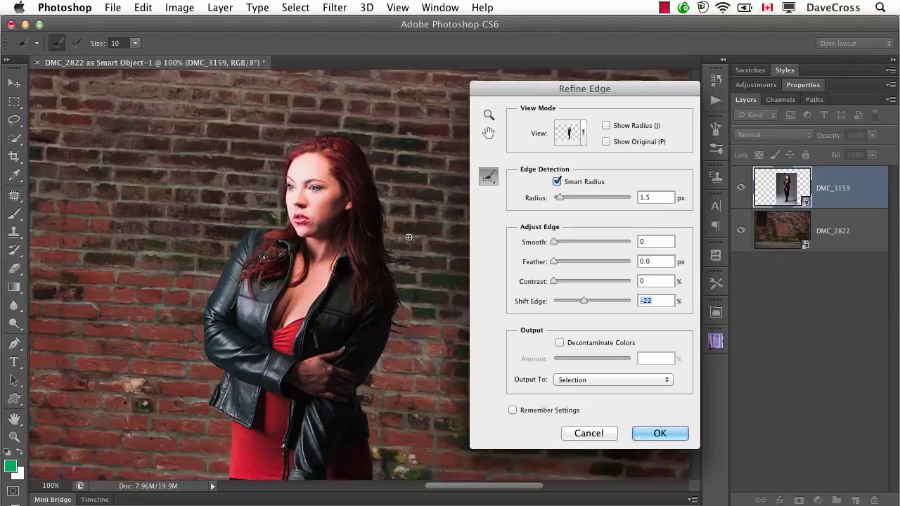
scroll(408, 238, "down", 5)
left_click(589, 380)
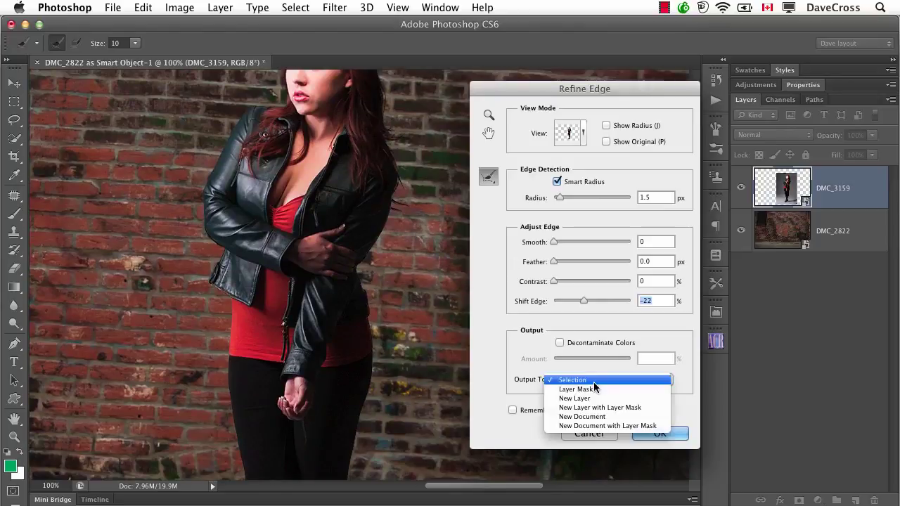
left_click(597, 389)
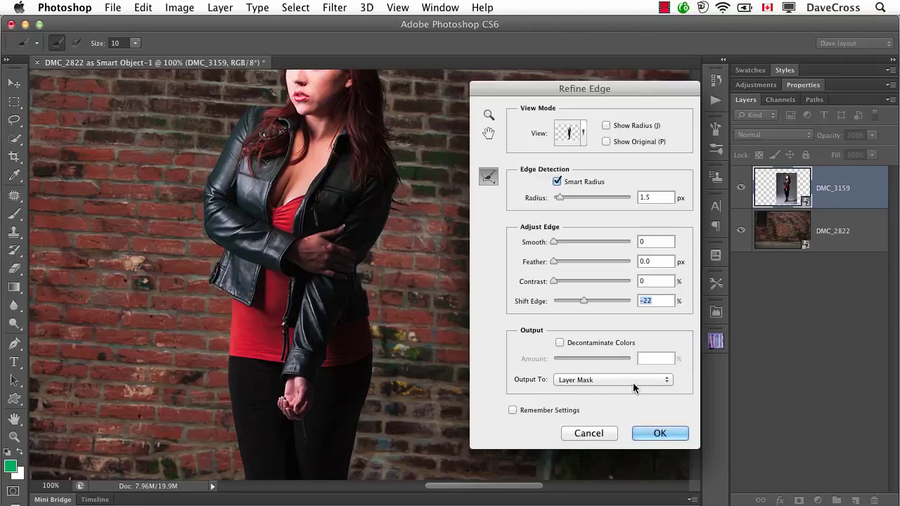
Apply the refined selection to DMC_3159 as a layer mask and fit the whole composite on screen
left_click(658, 433)
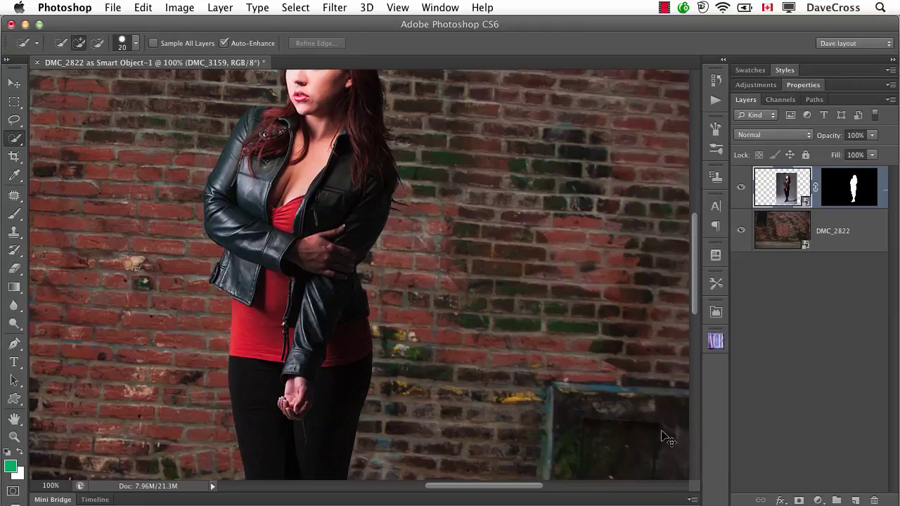
key("super+0")
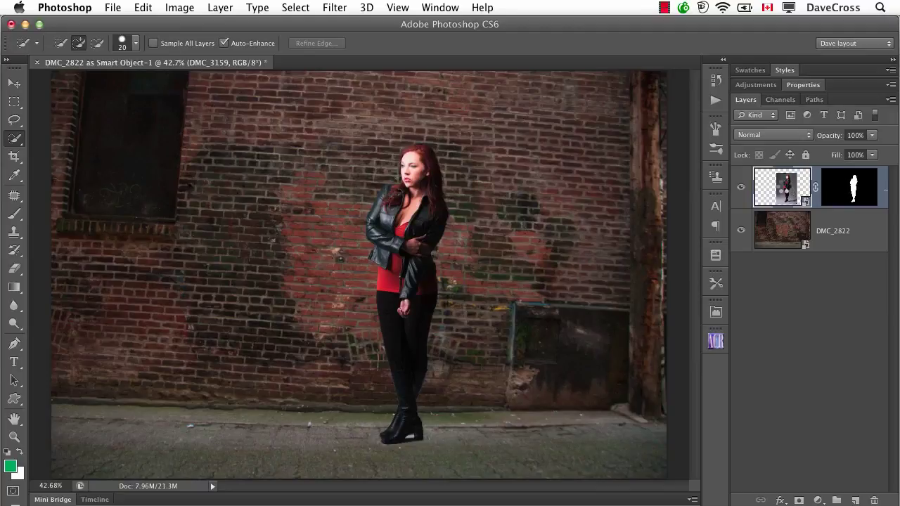
Adjust the woman's smart object in Camera Raw to Exposure -0.15, Contrast +22, Blacks +24 and Clarity +2, and apply the changes
double_click(782, 186)
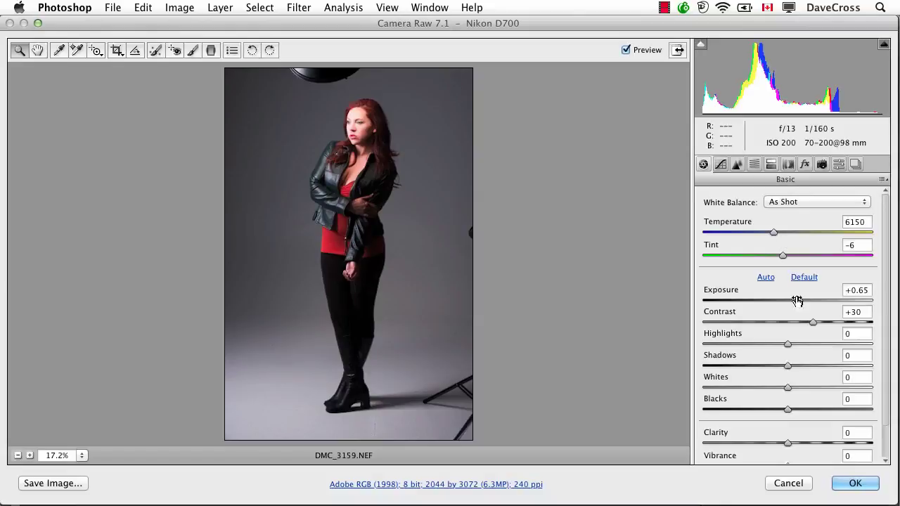
left_click_drag(812, 321, 789, 303)
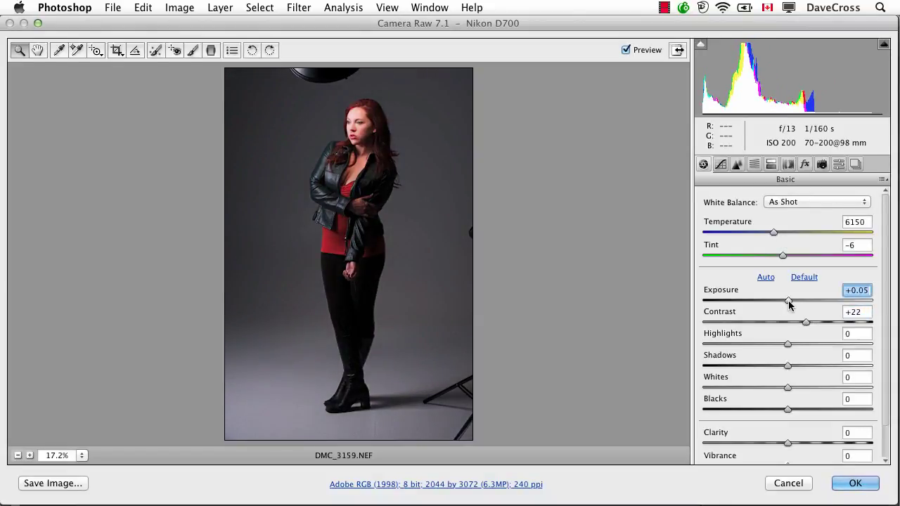
left_click(789, 412)
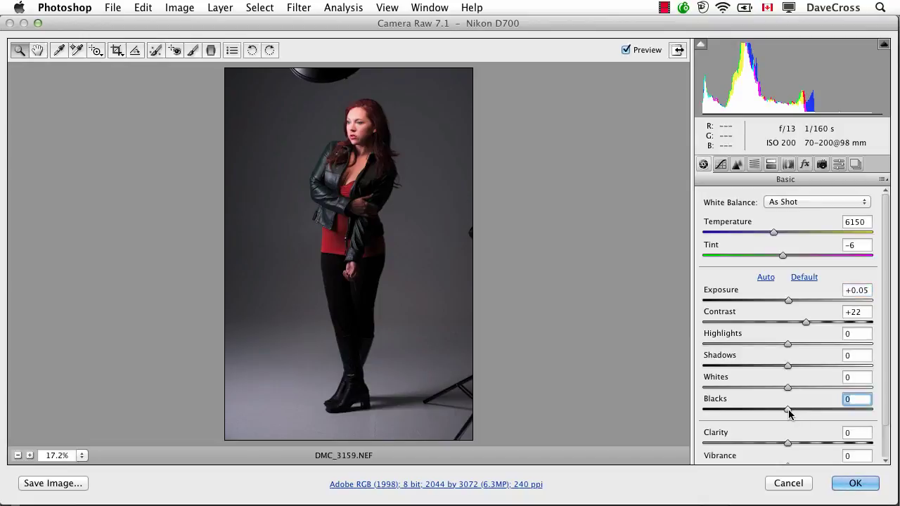
left_click_drag(788, 412, 809, 409)
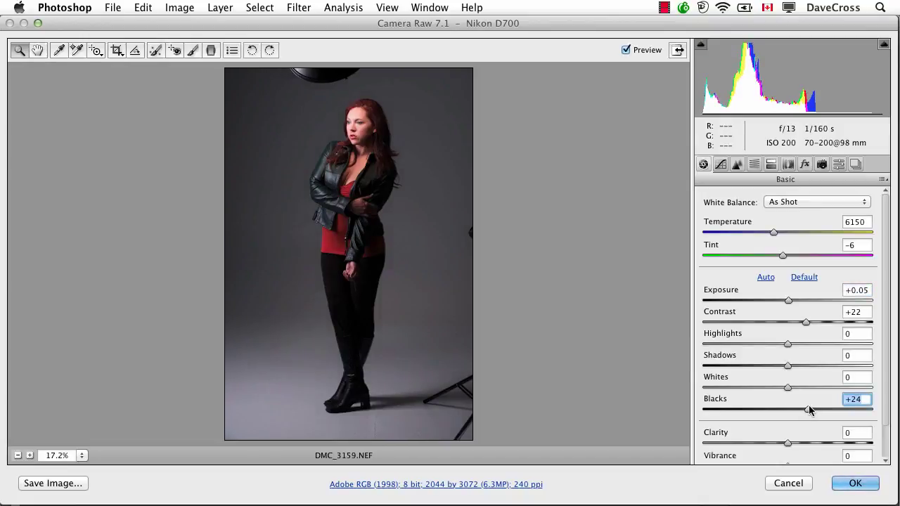
left_click_drag(788, 445, 792, 446)
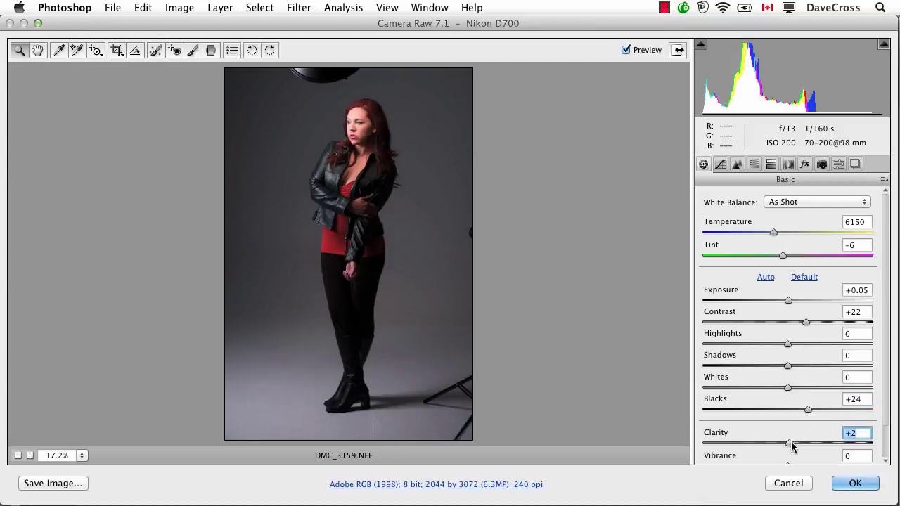
left_click_drag(789, 301, 787, 307)
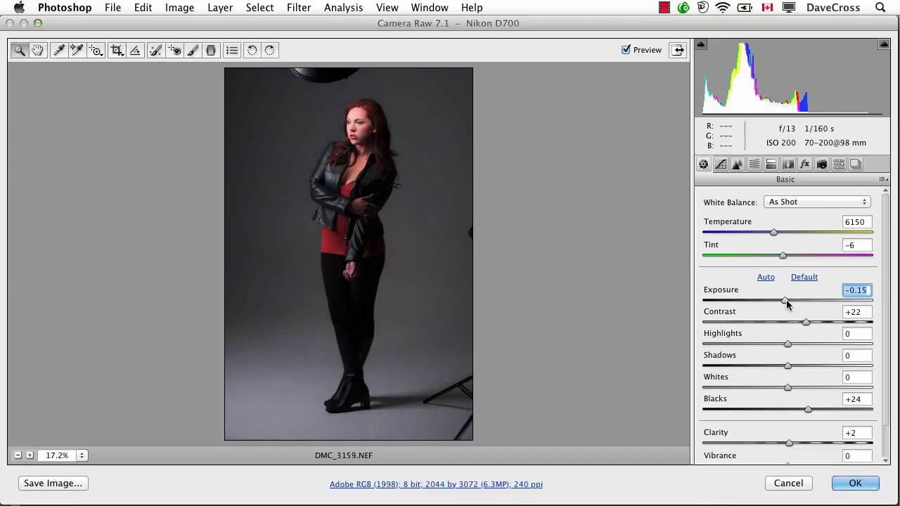
left_click(852, 483)
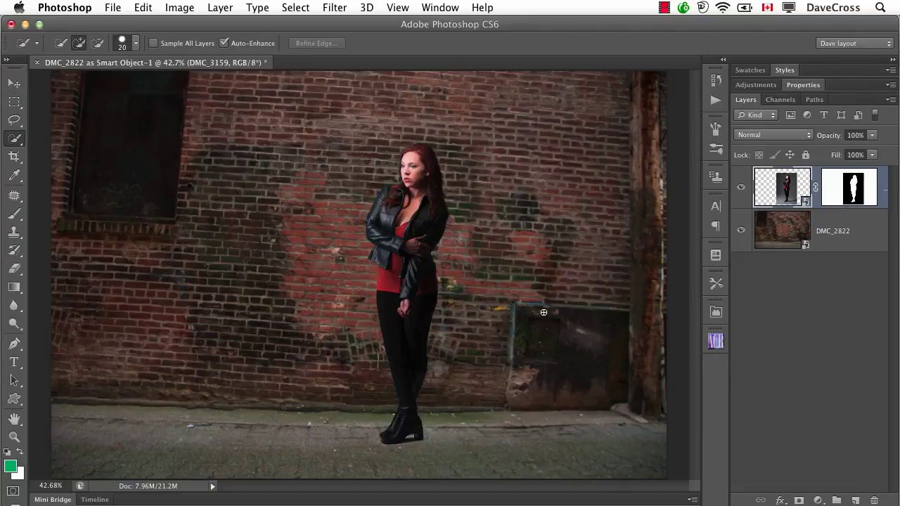
Lasso the leftover studio backdrop in the gap under the front boot's heel, clear it from the layer mask, and deselect
mouse_move(405, 437)
left_mouse_down()
mouse_move(474, 440)
mouse_move(421, 382)
mouse_move(422, 369)
left_mouse_up()
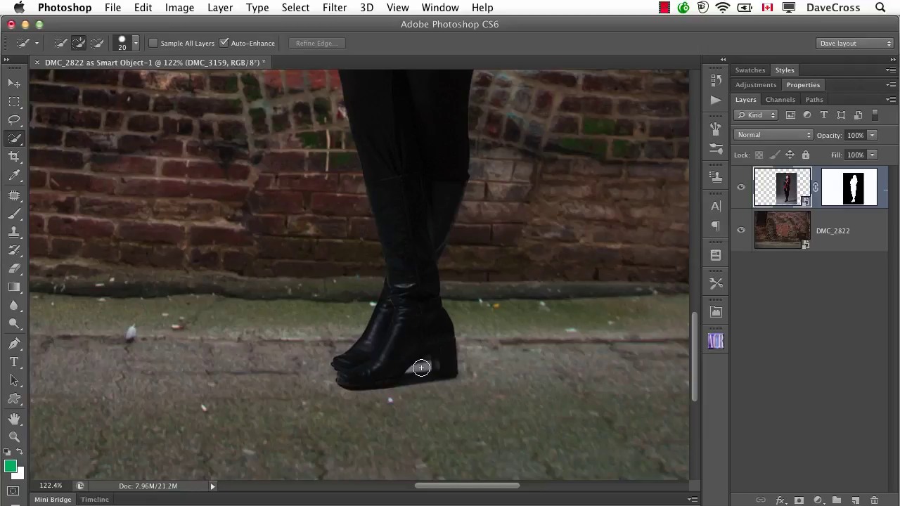
key("l")
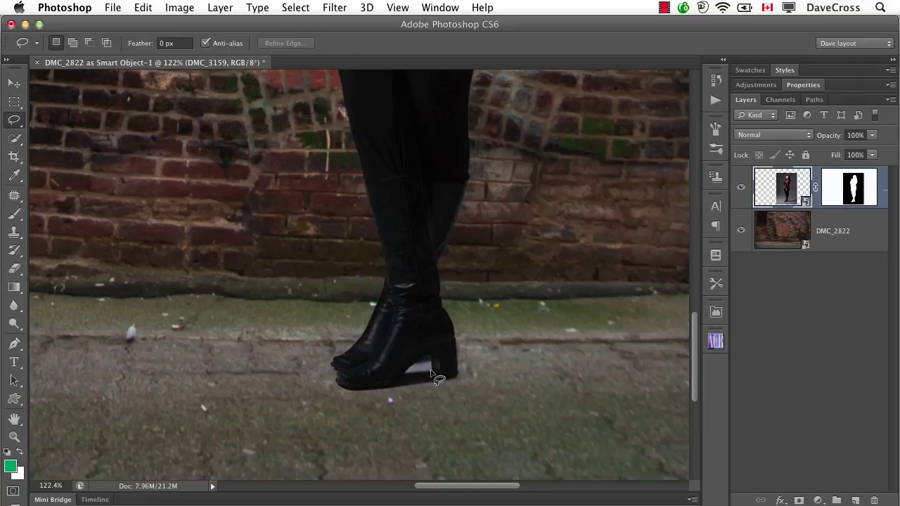
mouse_move(424, 373)
left_mouse_down()
mouse_move(406, 373)
mouse_move(421, 359)
mouse_move(428, 371)
left_mouse_up()
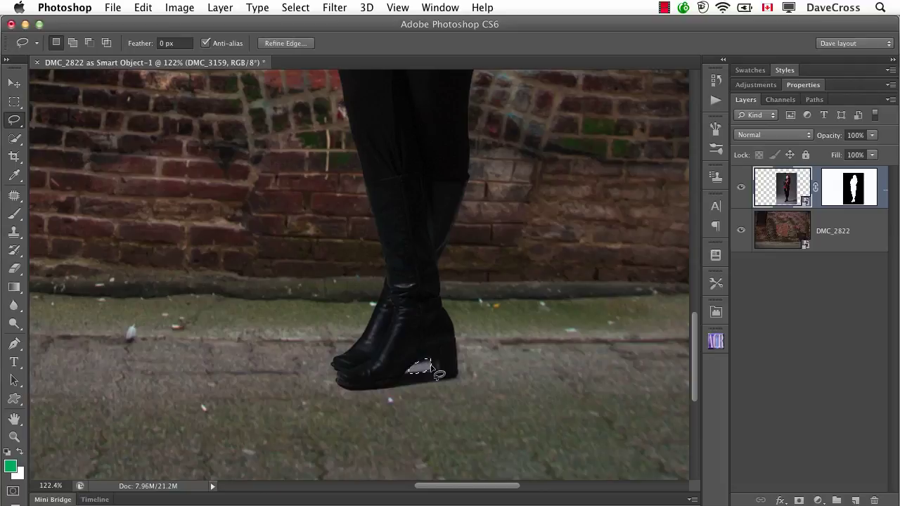
left_click(852, 189)
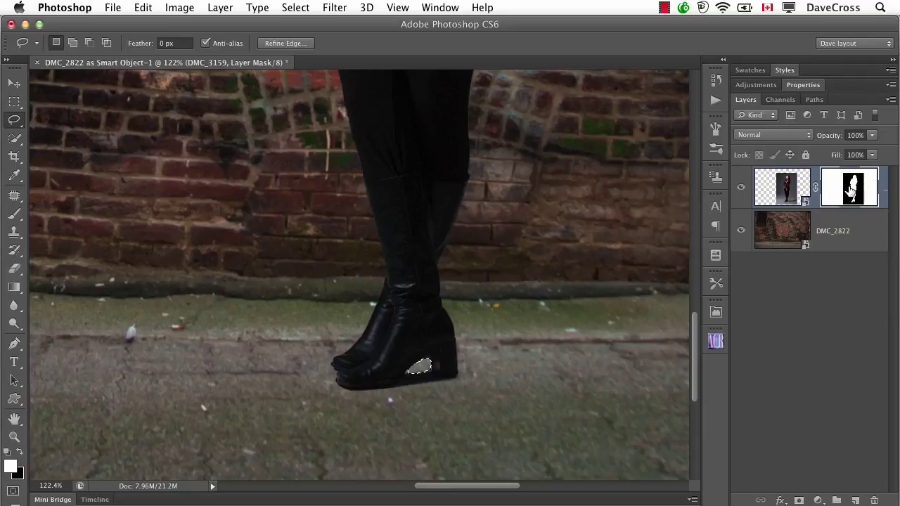
key("BackSpace")
key("super+d")
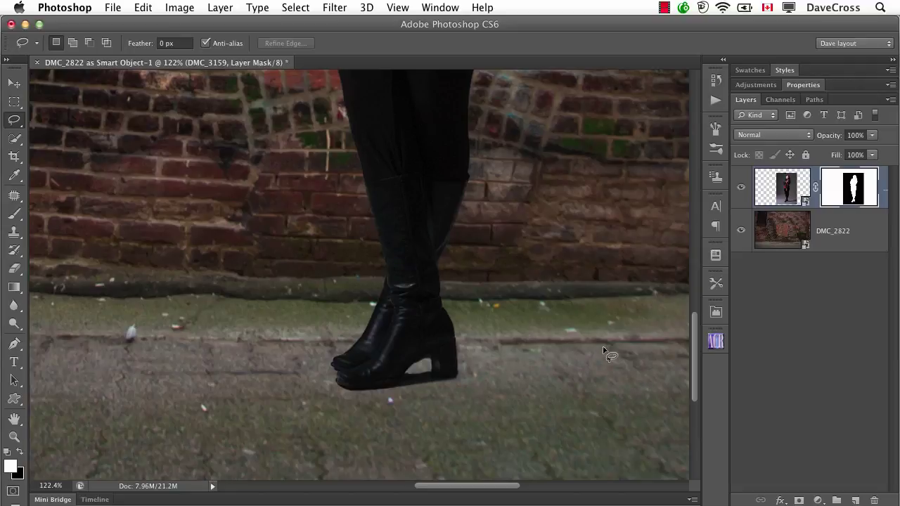
Save the layered composite as my-project.psd in the compositing-files folder
scroll(528, 353, "up", 15)
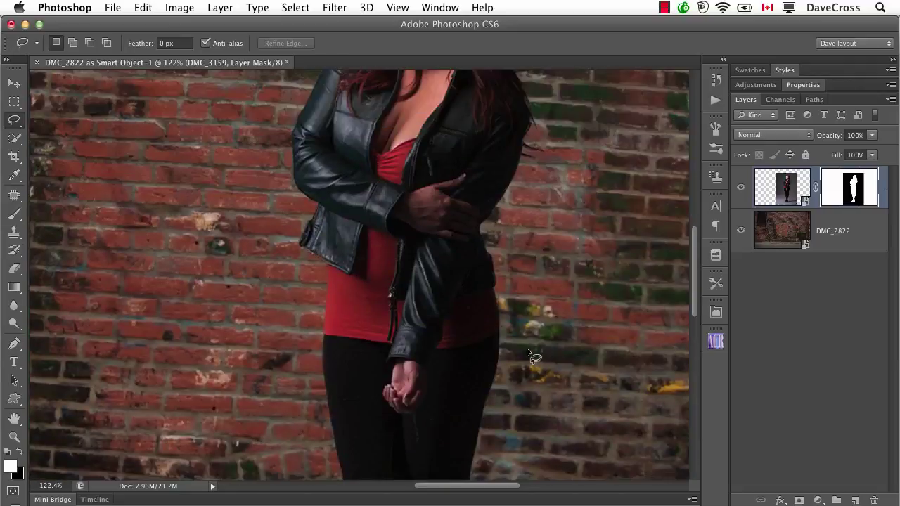
scroll(529, 353, "down", 5)
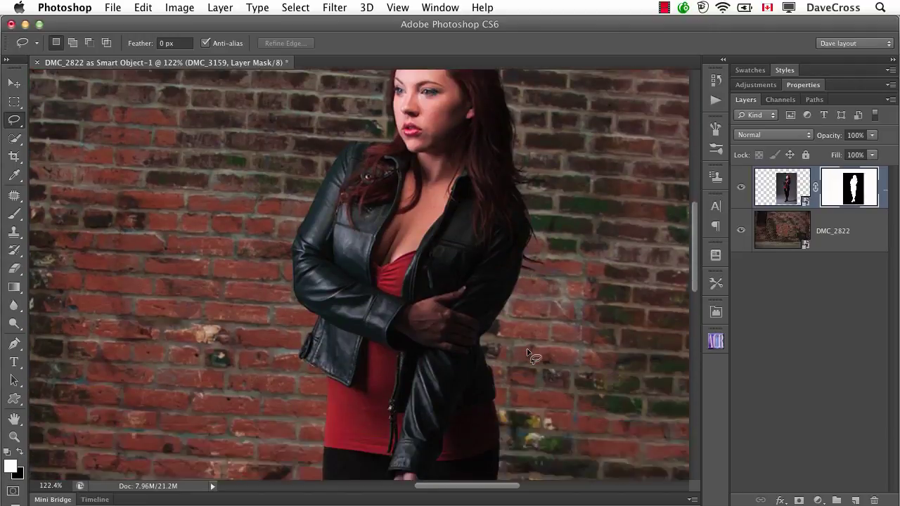
scroll(528, 353, "up", 10)
scroll(528, 353, "down", 5)
scroll(529, 353, "right", 2)
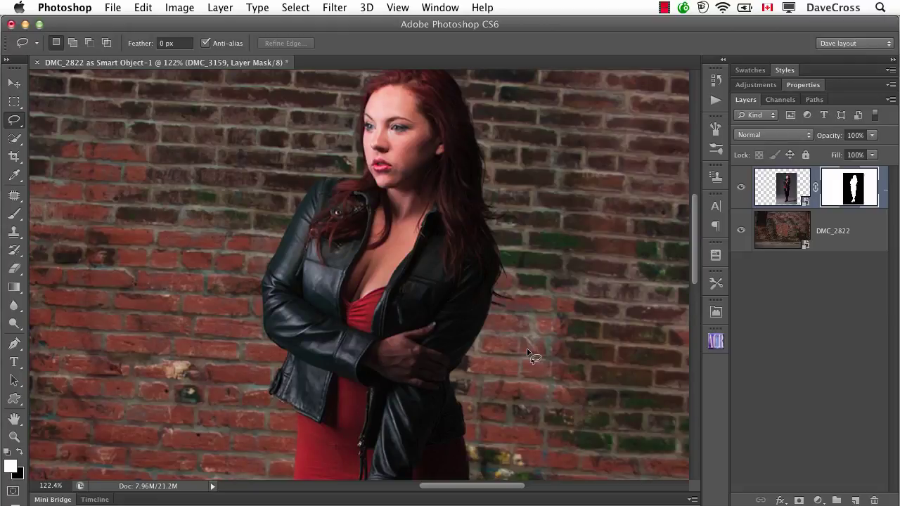
left_click(113, 7)
left_click(134, 172)
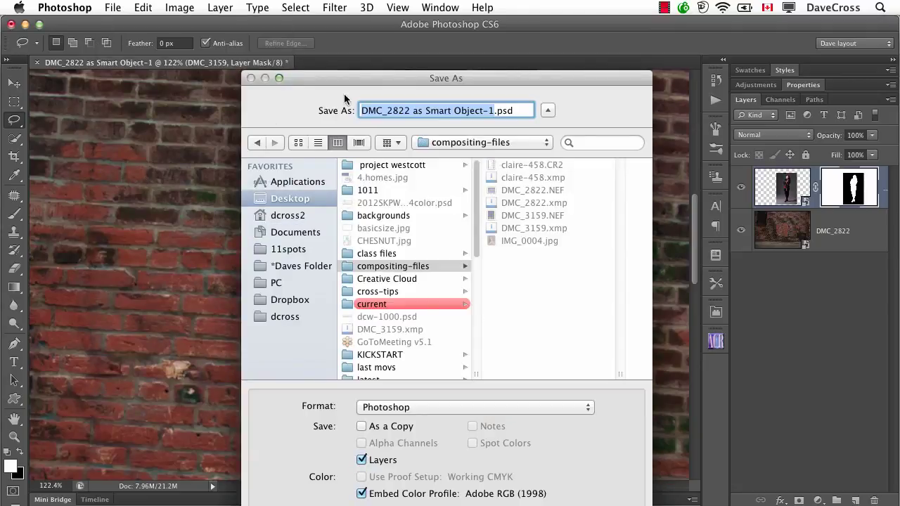
type("my-project")
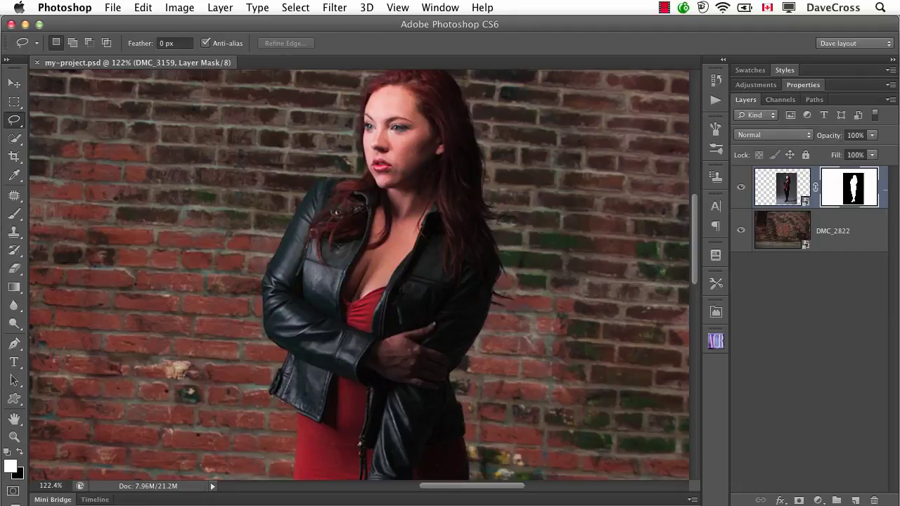
Load the woman's layer mask as a selection and delete the mask from DMC_3159
left_click(854, 189, "super")
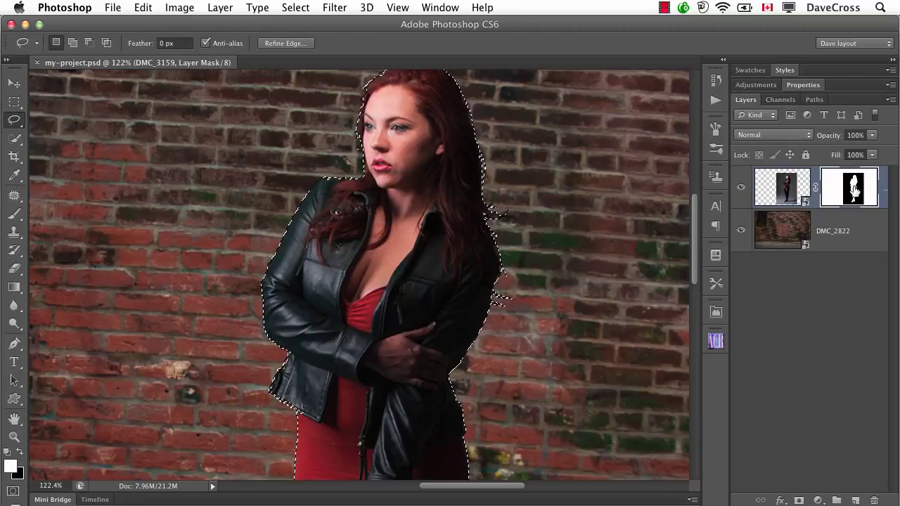
left_click_drag(854, 190, 874, 499)
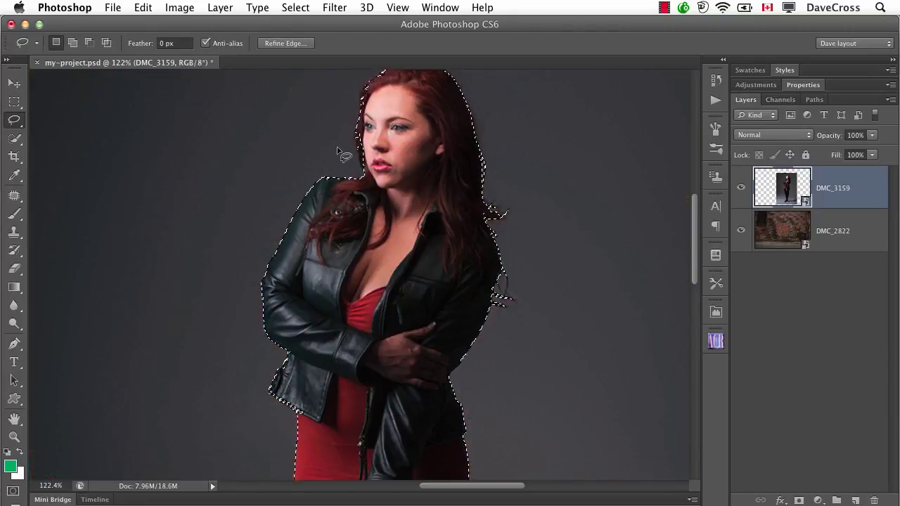
Open Refine Edge on the selection of the woman and move the dialog clear of her hair
left_click(285, 44)
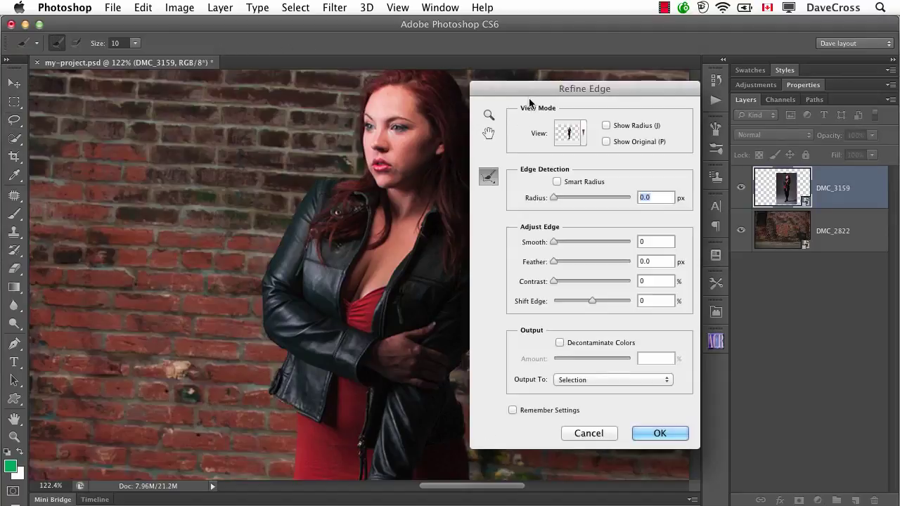
left_click_drag(531, 94, 592, 95)
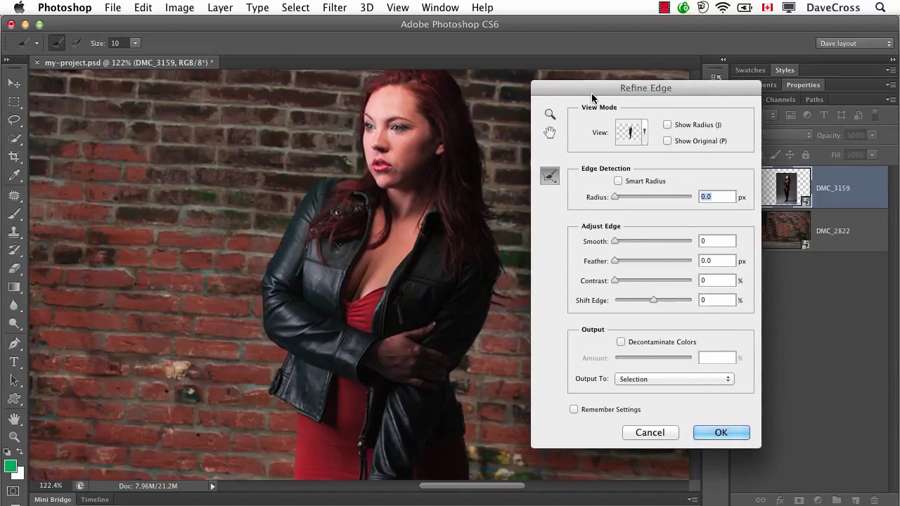